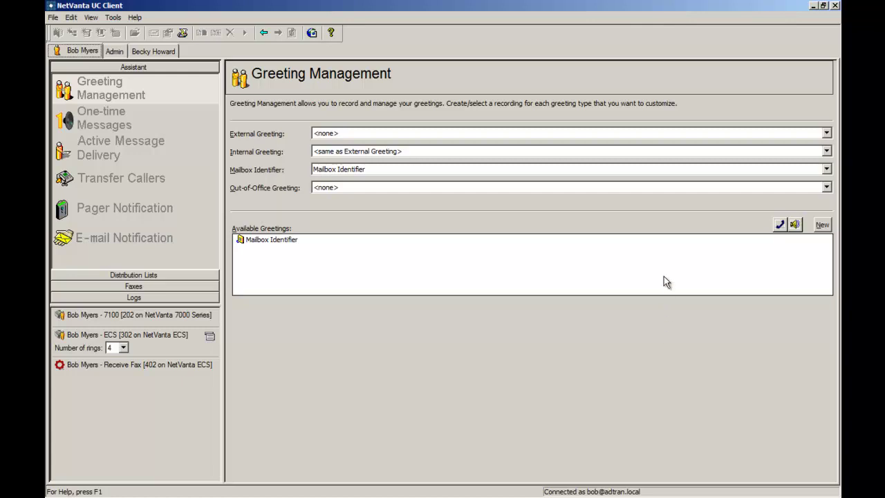
Add a new greeting named 'My greeting' to the available greetings
{"action": "left_click", "coordinate": [822, 226]}
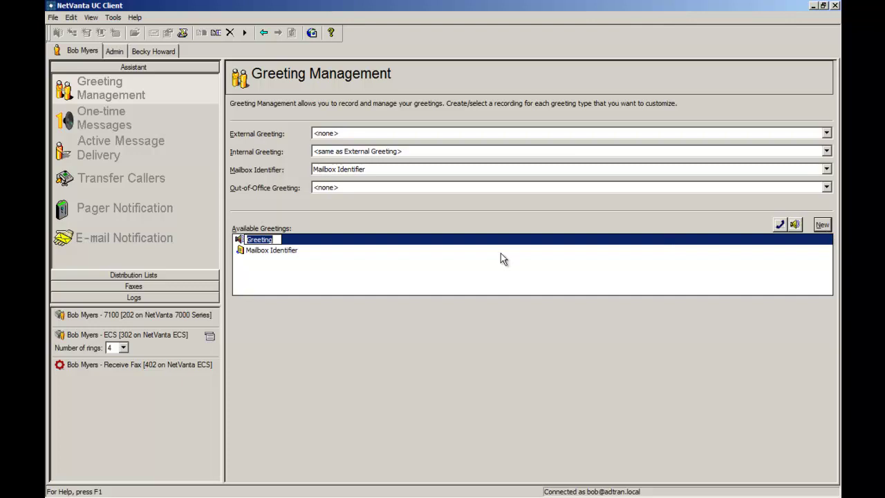
{"action": "type", "text": "My greeting"}
{"action": "key", "text": "Return"}
{"action": "left_click", "coordinate": [612, 253]}
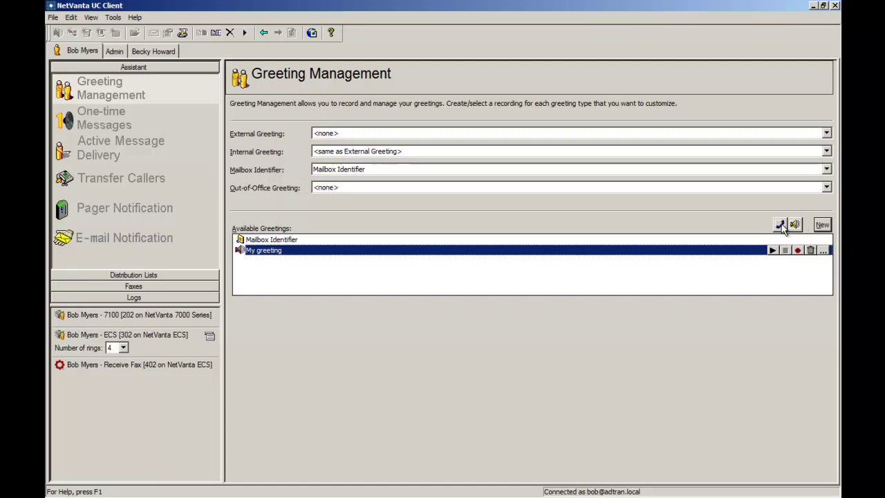
Record and accept a roughly 5.7-second audio clip for My greeting
{"action": "left_click", "coordinate": [798, 250]}
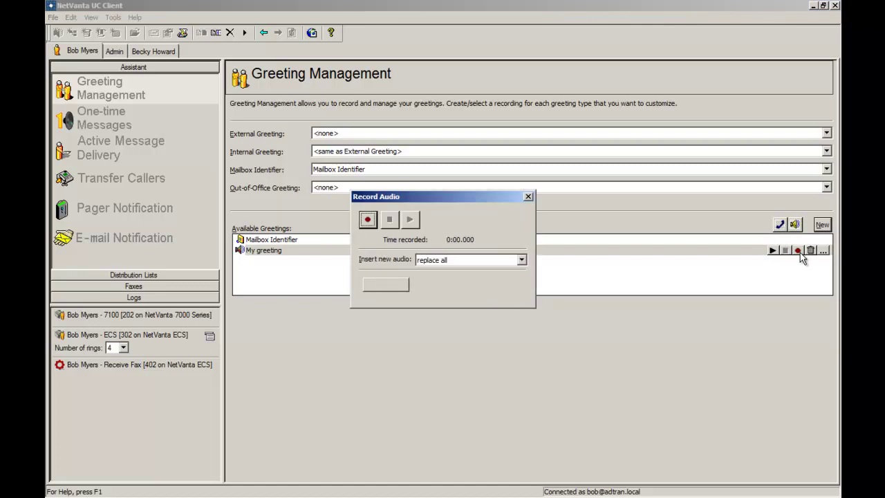
{"action": "left_click", "coordinate": [367, 220]}
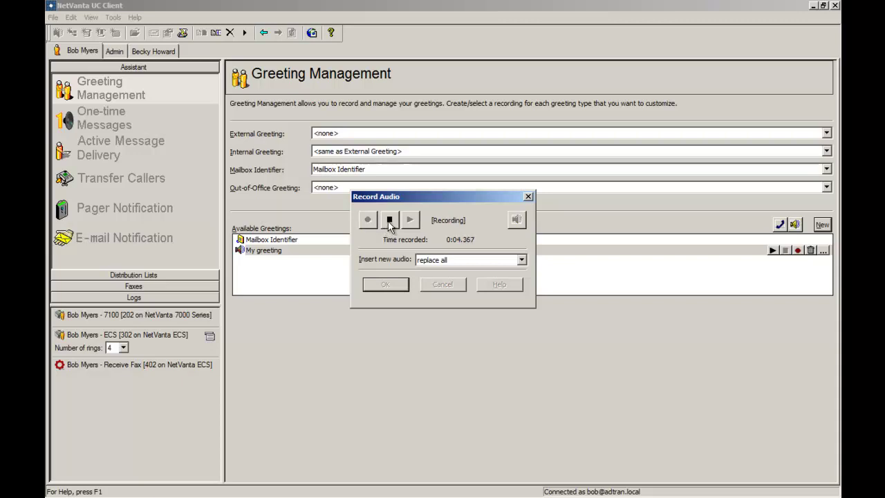
{"action": "left_click", "coordinate": [389, 220]}
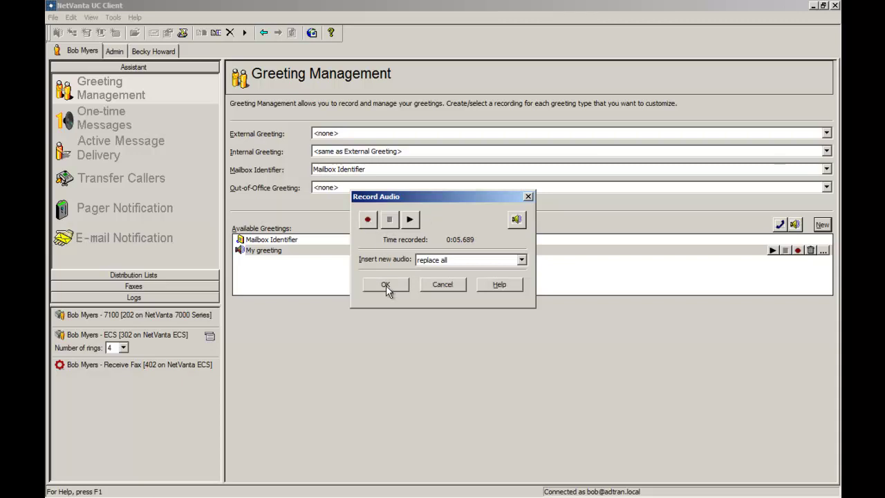
{"action": "left_click", "coordinate": [385, 285]}
{"action": "left_click", "coordinate": [398, 133]}
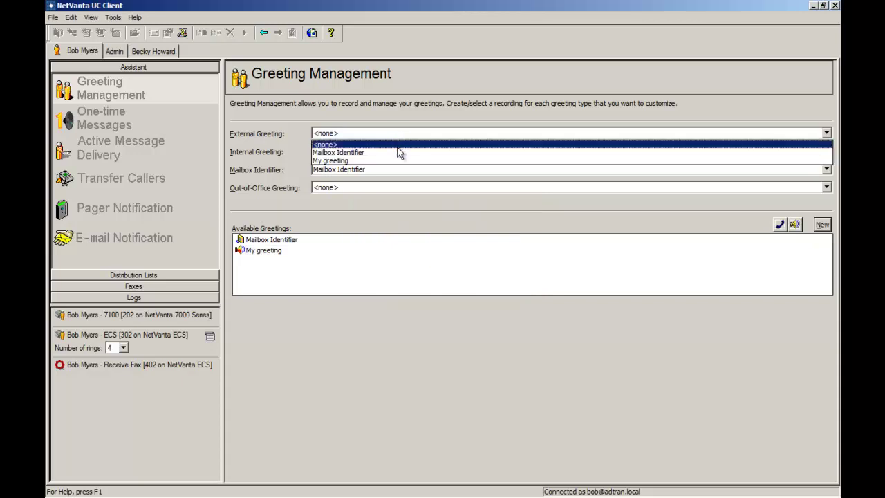
Make My greeting the external greeting, leave out-of-office unchanged, and go to One-time Messages
{"action": "left_click", "coordinate": [398, 161]}
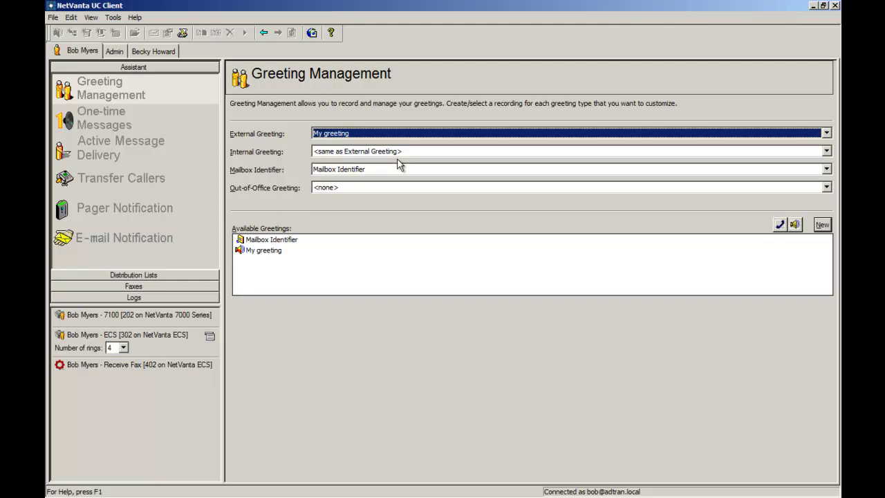
{"action": "left_click", "coordinate": [439, 188]}
{"action": "left_click", "coordinate": [439, 188]}
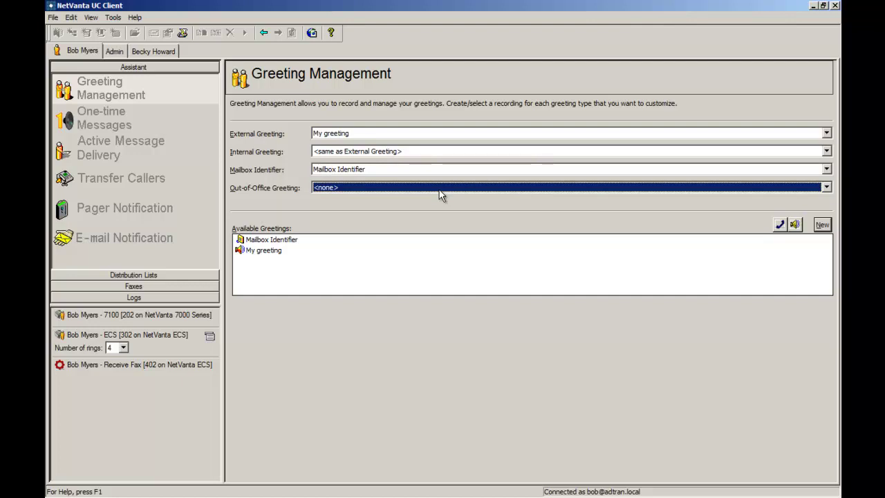
{"action": "left_click", "coordinate": [148, 120]}
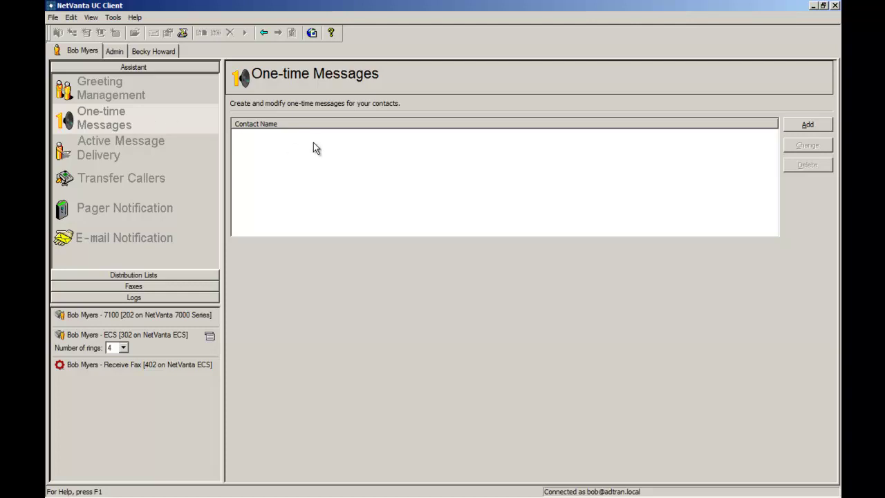
Create and save a one-time message for a contact with recorded audio
{"action": "left_click", "coordinate": [795, 125]}
{"action": "left_click", "coordinate": [409, 191]}
{"action": "left_click", "coordinate": [406, 203]}
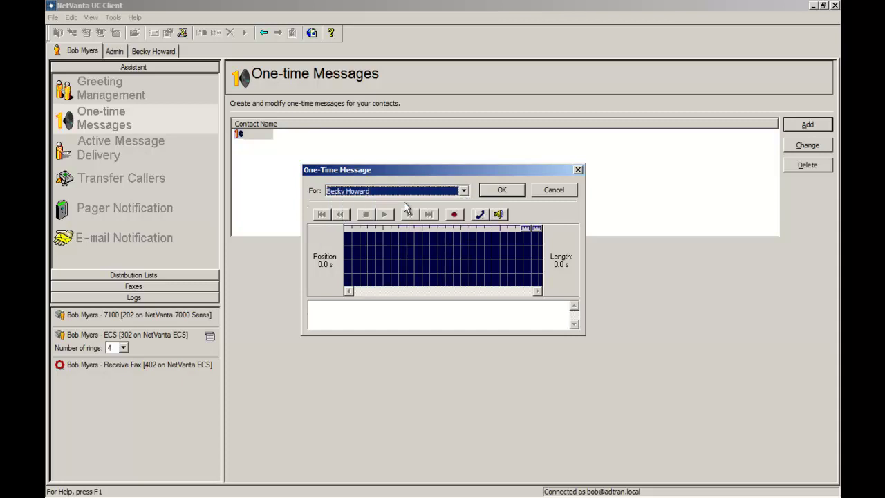
{"action": "left_click", "coordinate": [454, 215]}
{"action": "left_click", "coordinate": [373, 224]}
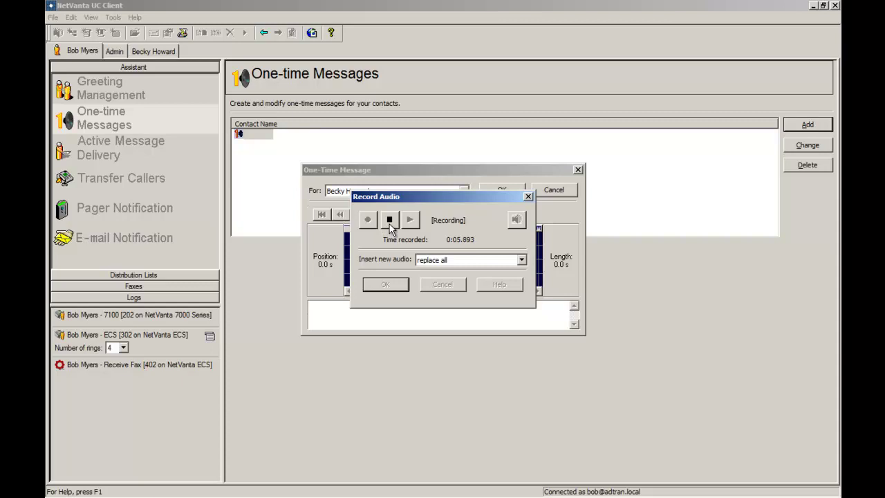
{"action": "left_click", "coordinate": [390, 223]}
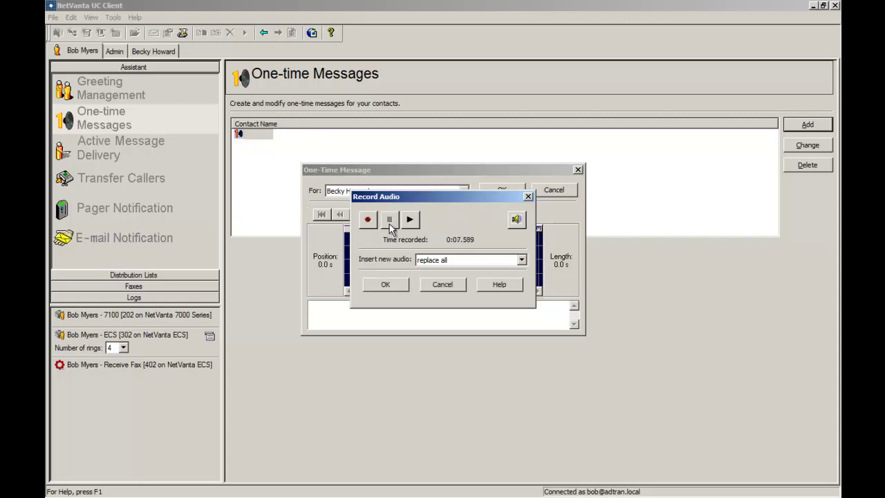
{"action": "left_click", "coordinate": [389, 291]}
{"action": "left_click", "coordinate": [502, 190]}
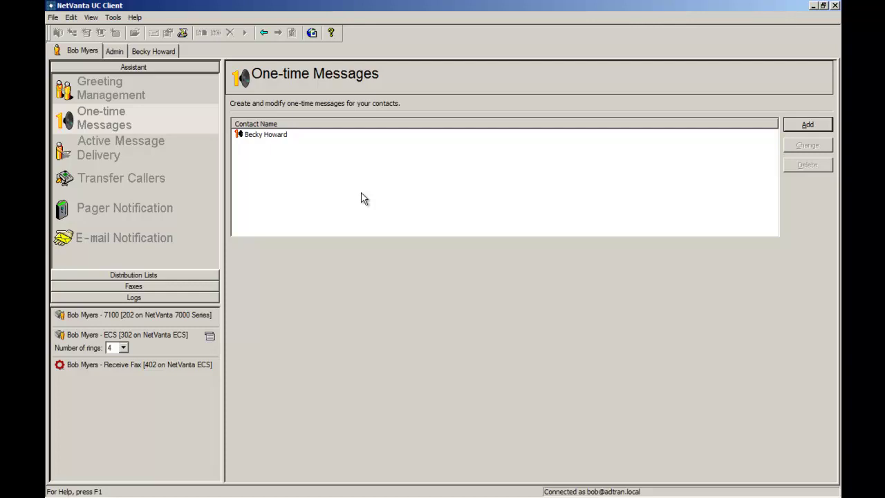
{"action": "left_click", "coordinate": [163, 153]}
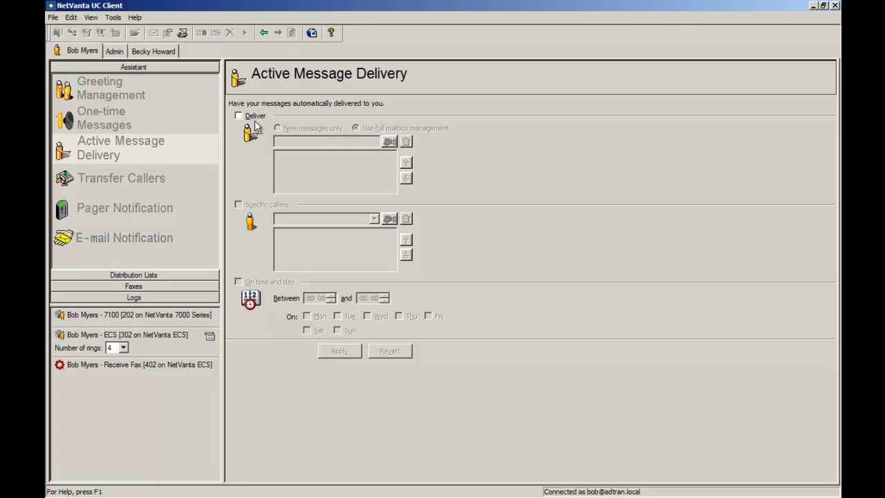
Enable message delivery to the entered phone number for new messages only
{"action": "left_click", "coordinate": [237, 115]}
{"action": "left_click", "coordinate": [291, 142]}
{"action": "type", "text": "3"}
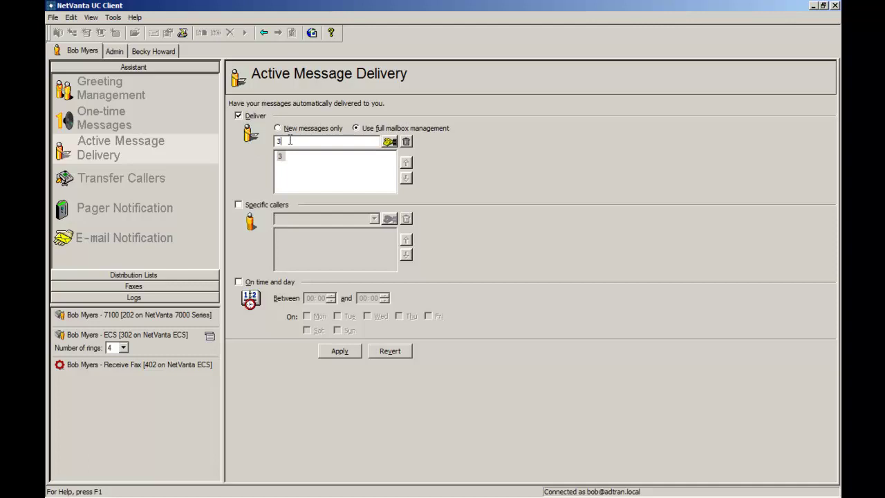
{"action": "type", "text": "33) 444-5555"}
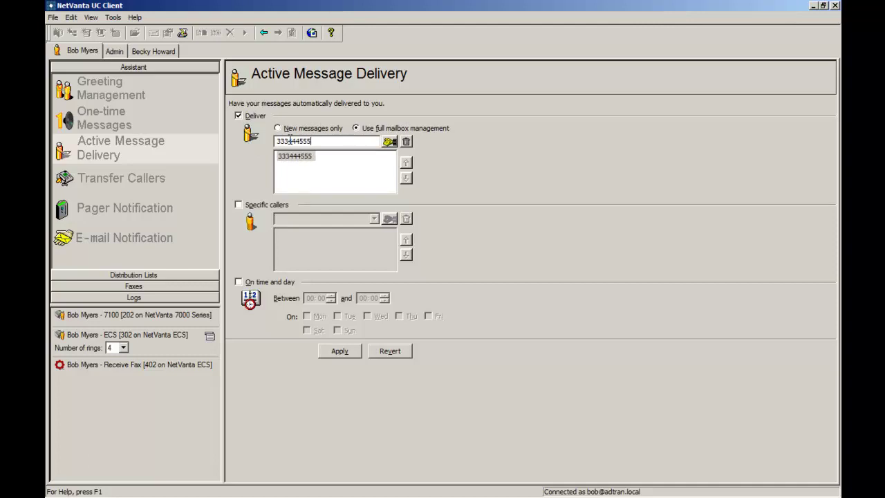
{"action": "key", "text": "Return"}
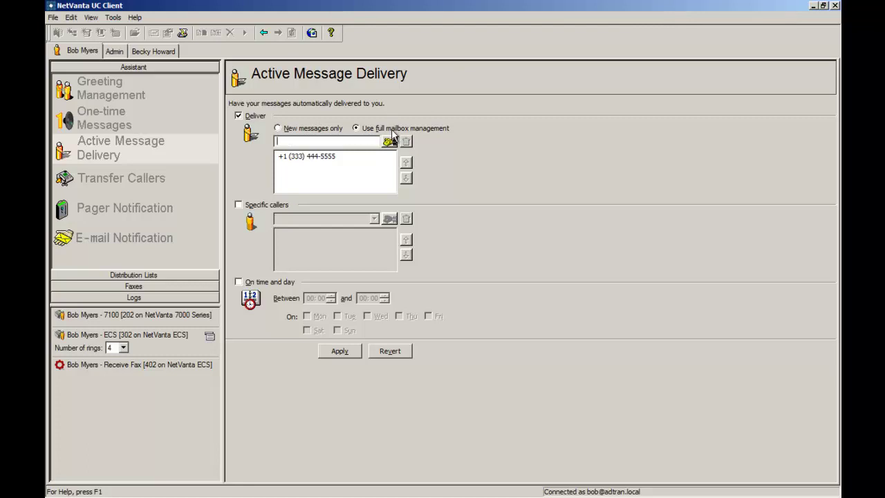
{"action": "left_click", "coordinate": [329, 132]}
Limit delivery to one specific caller on Saturdays and Sundays
{"action": "left_click", "coordinate": [262, 209]}
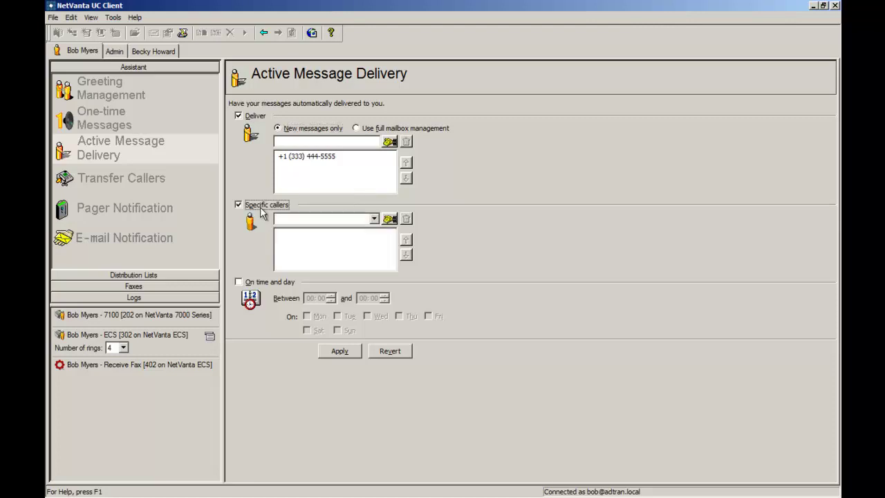
{"action": "left_click", "coordinate": [373, 219]}
{"action": "left_click", "coordinate": [344, 255]}
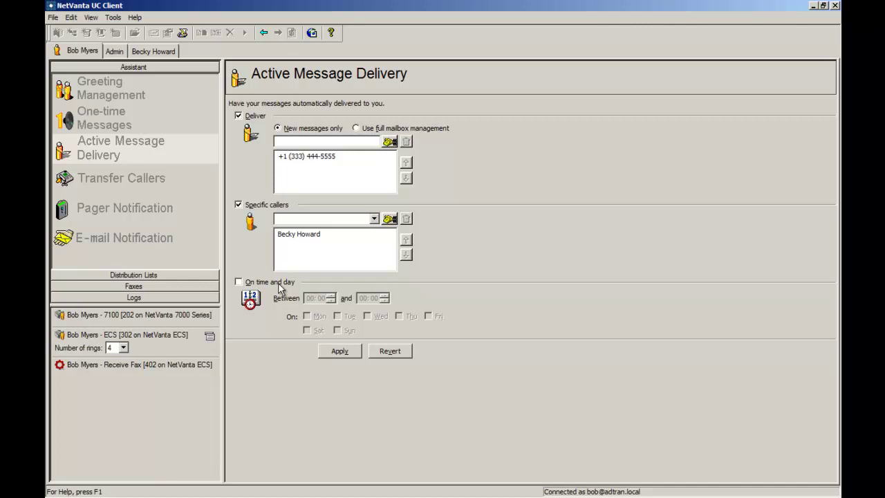
{"action": "left_click", "coordinate": [278, 284]}
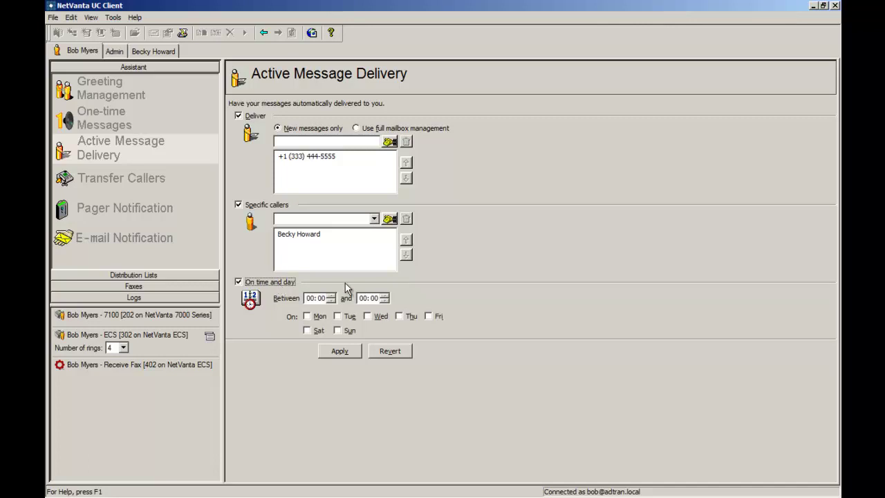
{"action": "left_click", "coordinate": [317, 332]}
{"action": "left_click", "coordinate": [141, 179]}
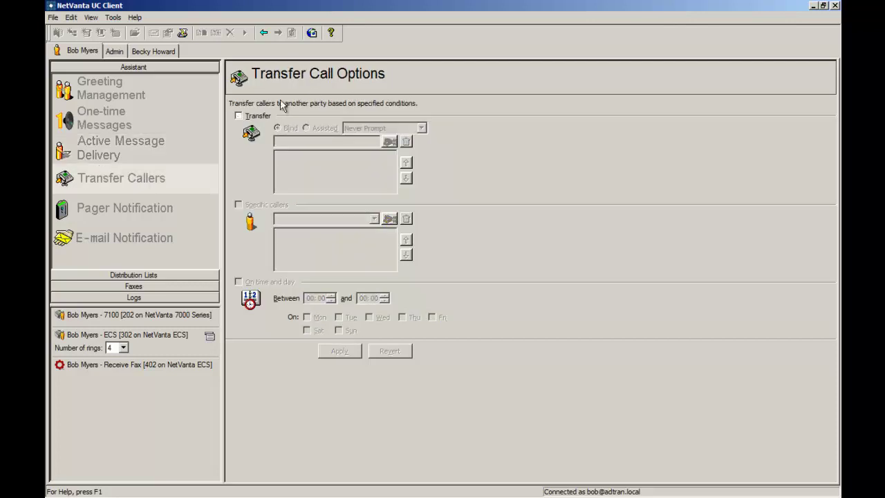
Enable caller transfer to the added phone number using assisted transfer
{"action": "left_click", "coordinate": [253, 118]}
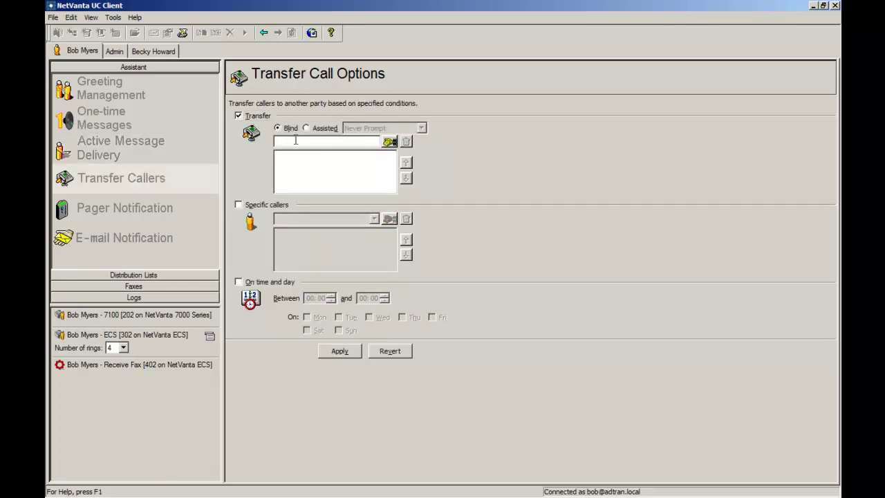
{"action": "type", "text": "444) 555-66"}
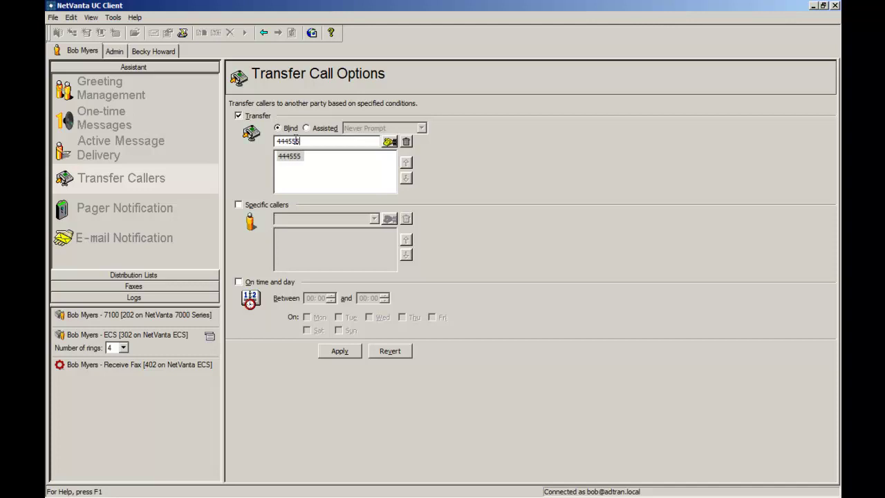
{"action": "type", "text": "6666"}
{"action": "key", "text": "Return"}
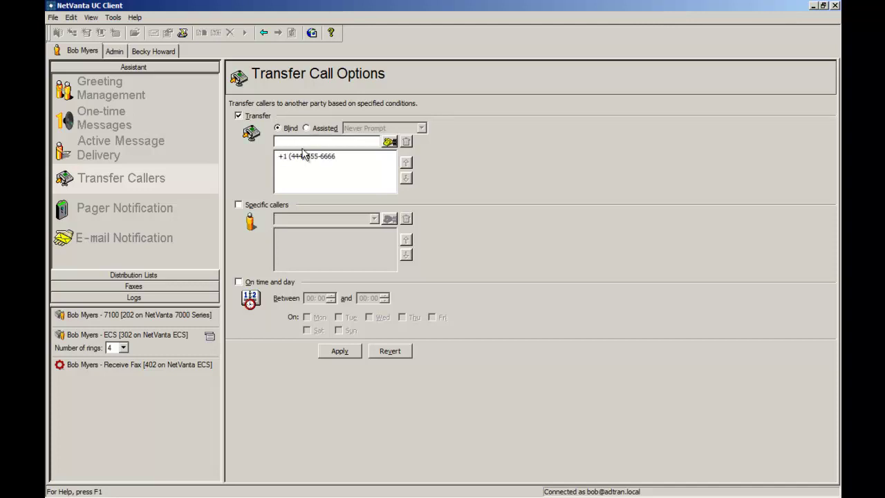
{"action": "left_click", "coordinate": [323, 157]}
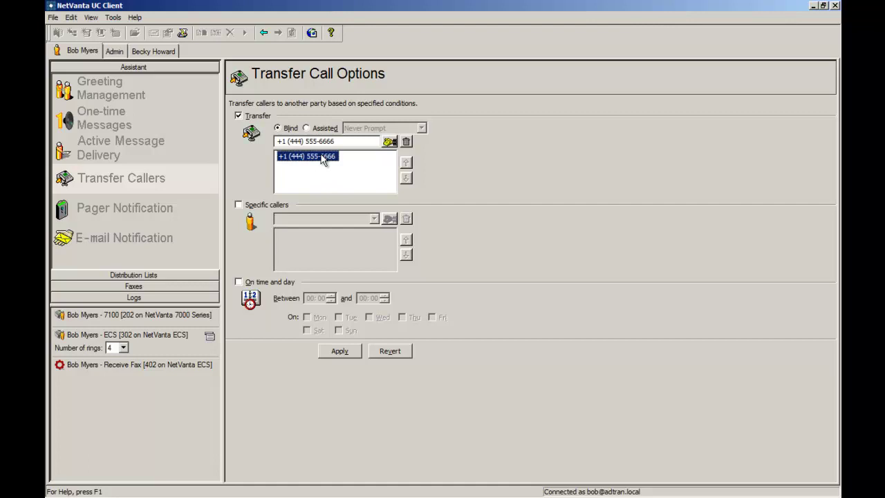
{"action": "left_click", "coordinate": [326, 170]}
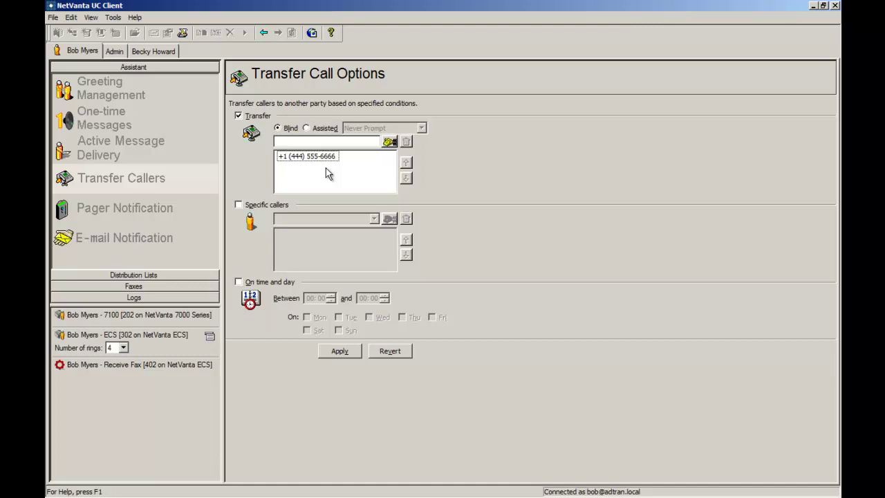
{"action": "left_click", "coordinate": [310, 130]}
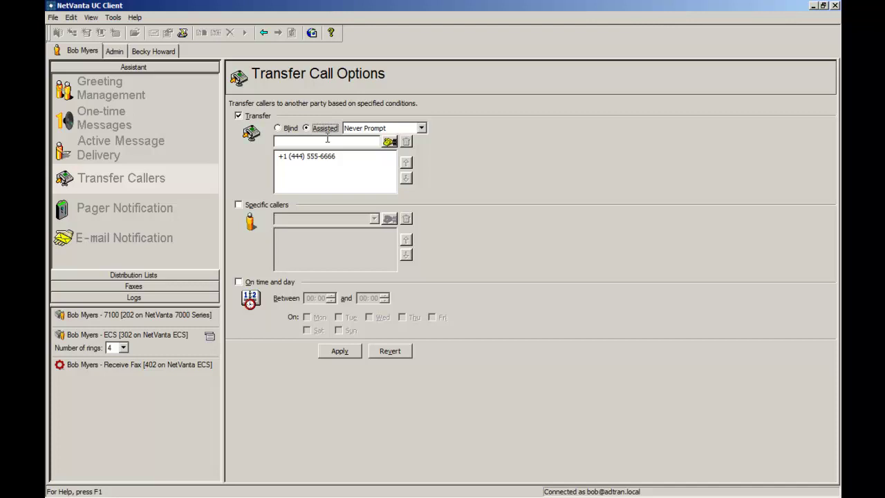
Set assisted transfer to Prompt Unknown Caller for two specific contacts with a time-and-day condition
{"action": "left_click", "coordinate": [404, 130]}
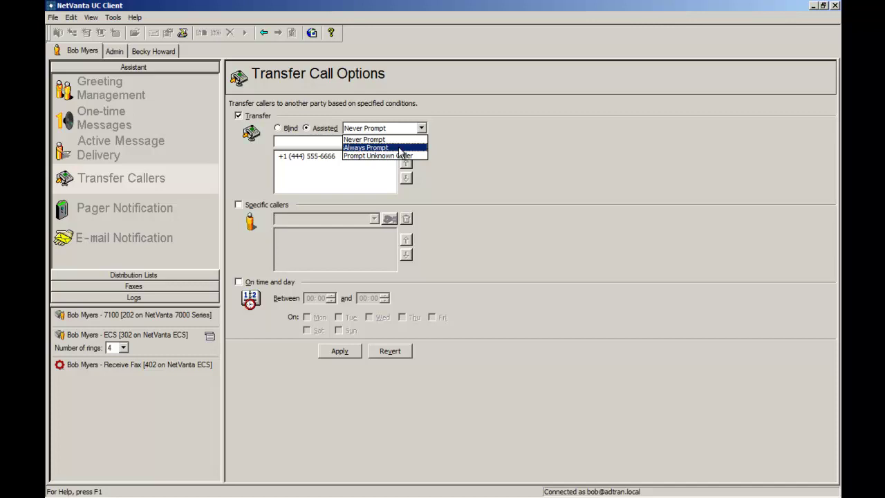
{"action": "left_click", "coordinate": [406, 157]}
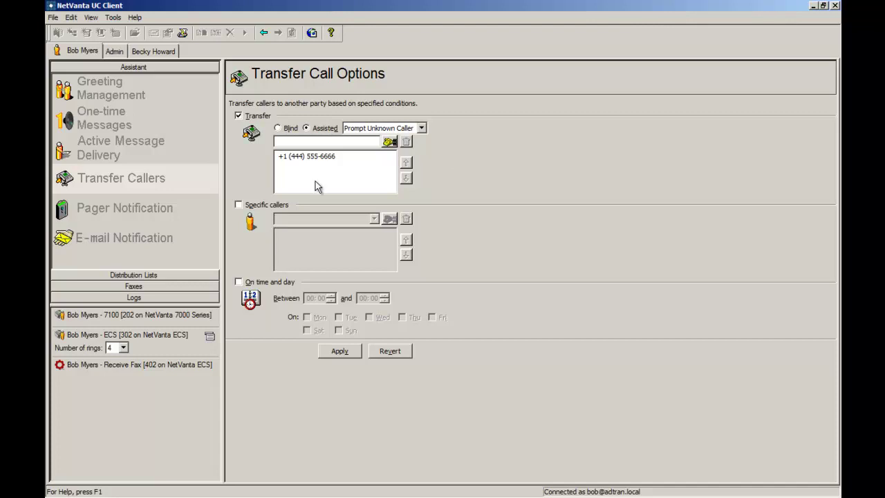
{"action": "left_click", "coordinate": [273, 207]}
{"action": "left_click", "coordinate": [374, 218]}
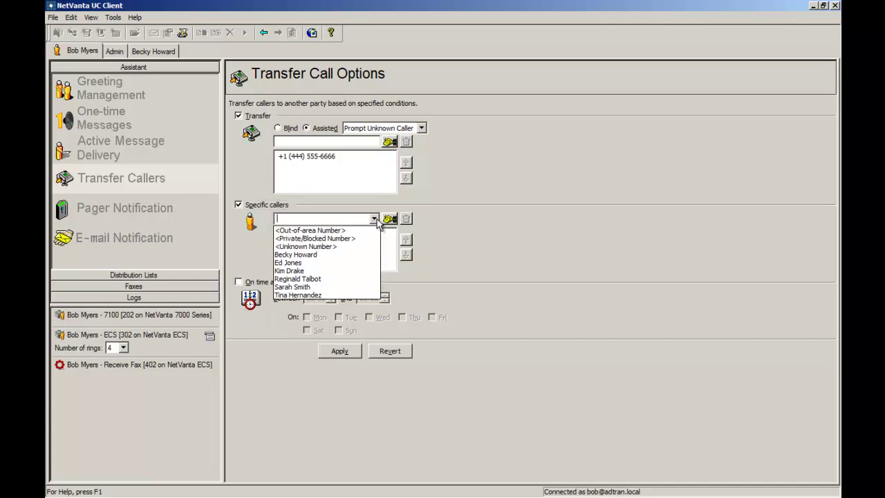
{"action": "left_click", "coordinate": [332, 254]}
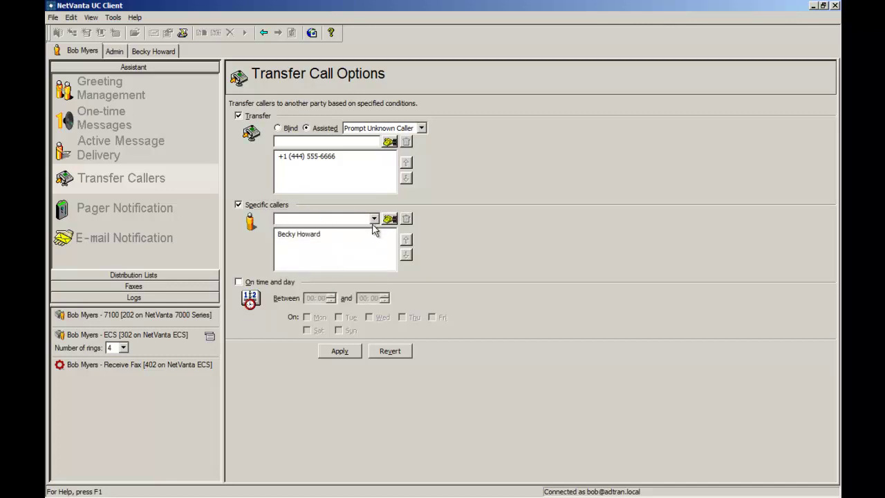
{"action": "left_click", "coordinate": [374, 218]}
{"action": "left_click", "coordinate": [330, 271]}
{"action": "left_click", "coordinate": [277, 282]}
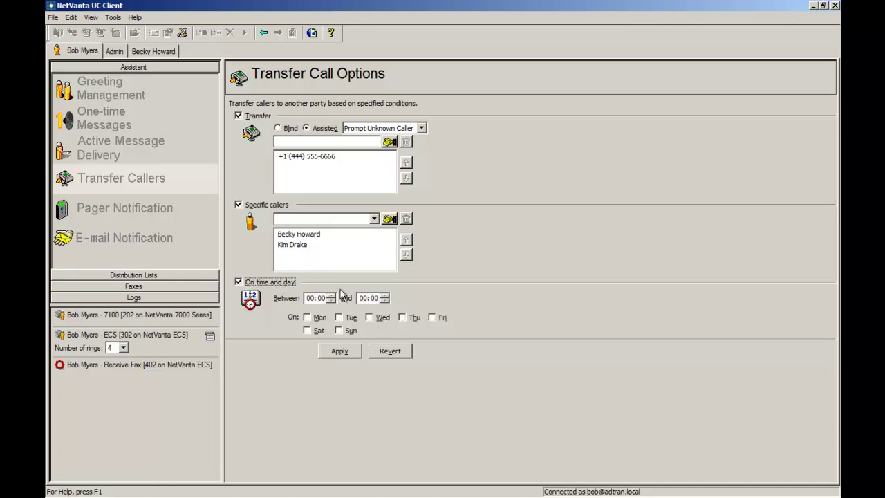
{"action": "left_click", "coordinate": [168, 207]}
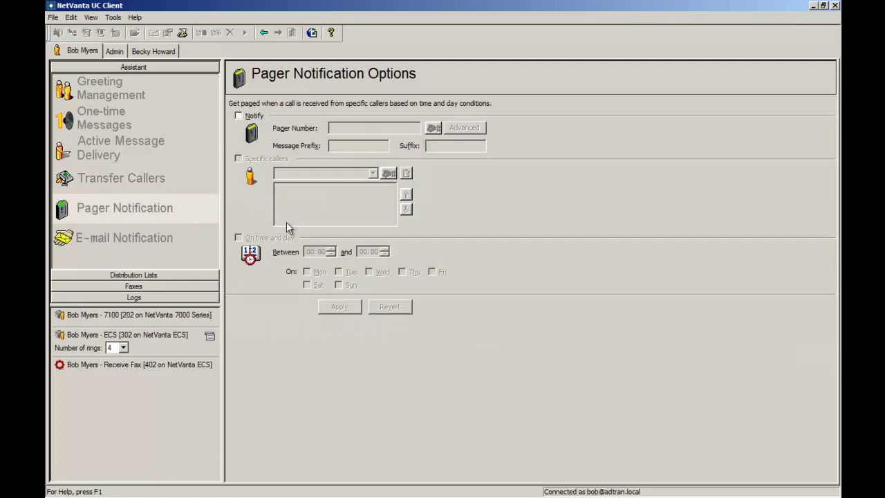
Switch on pager notification, leaving the pager number and message fields empty
{"action": "left_click", "coordinate": [250, 114]}
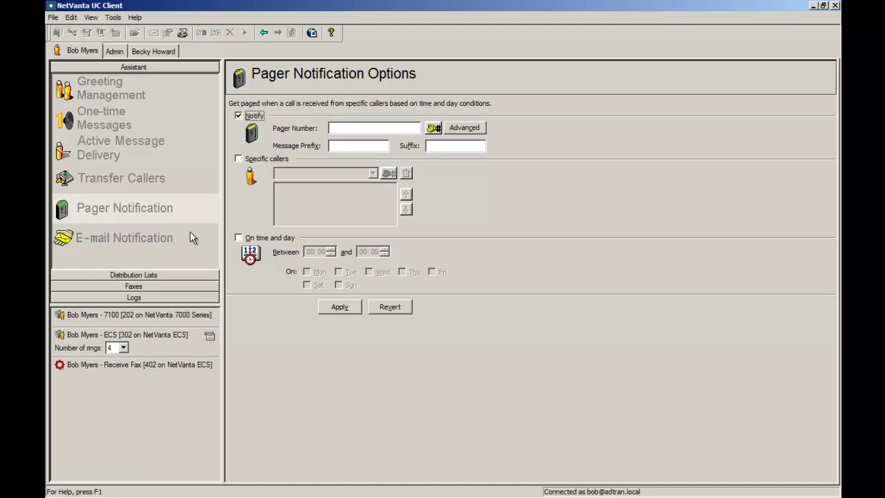
{"action": "left_click", "coordinate": [168, 238]}
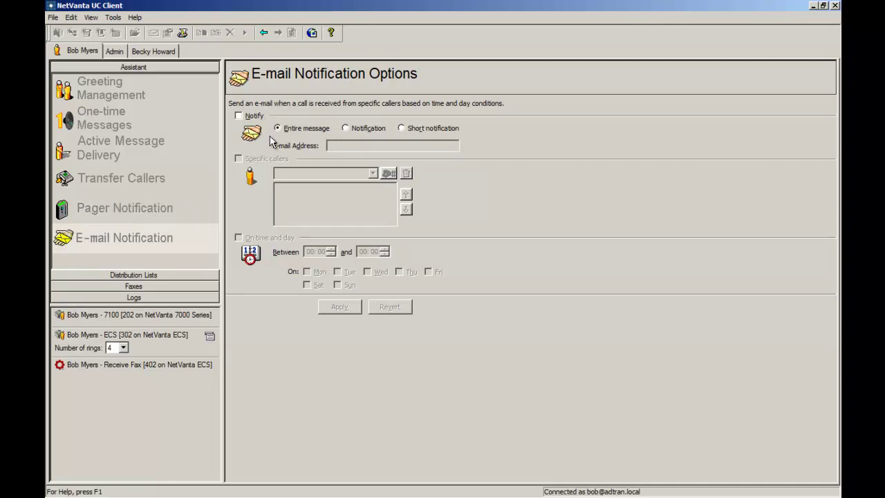
Enable Short notification e-mails sent to the phone's text-message e-mail address
{"action": "left_click", "coordinate": [250, 116]}
{"action": "left_click", "coordinate": [347, 143]}
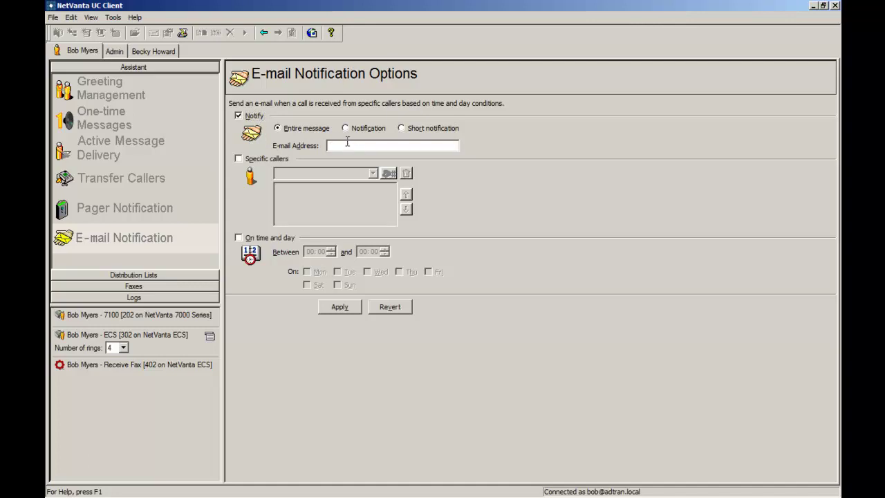
{"action": "left_click", "coordinate": [369, 132]}
{"action": "left_click", "coordinate": [401, 128]}
{"action": "left_click", "coordinate": [396, 148]}
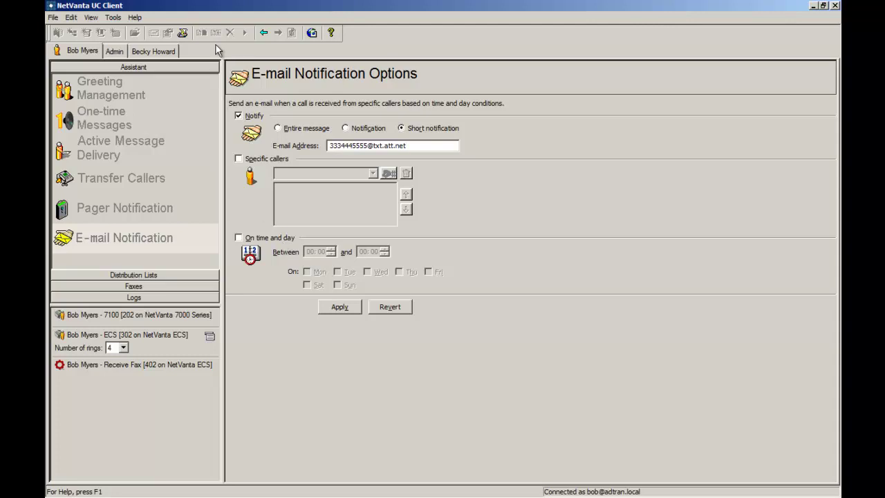
Switch to the second user's account and show its Services folders
{"action": "left_click", "coordinate": [172, 51]}
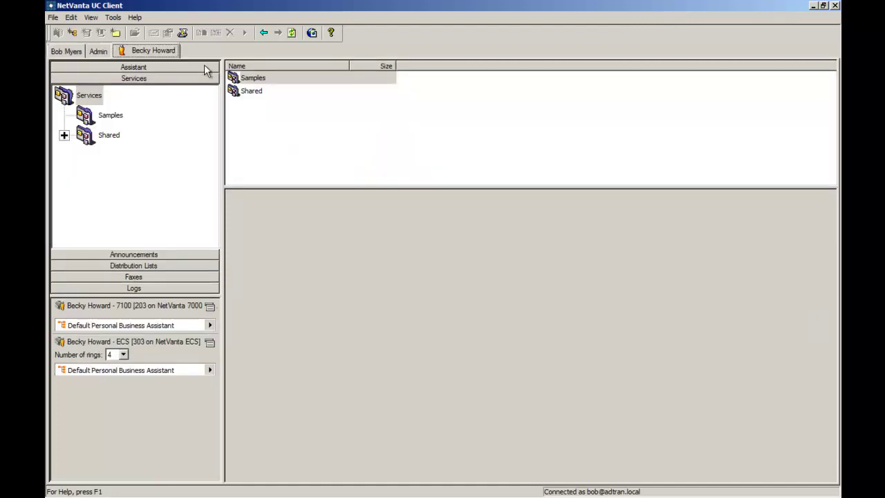
{"action": "left_click", "coordinate": [202, 64]}
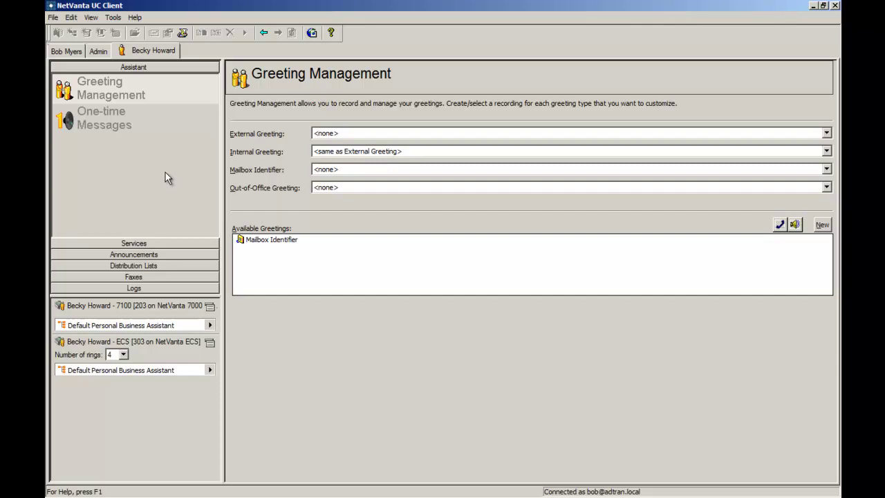
{"action": "left_click", "coordinate": [163, 244]}
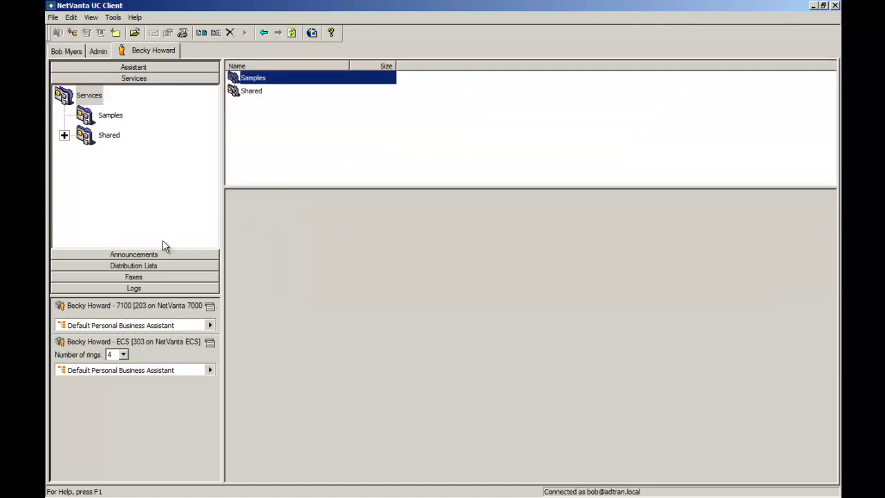
Create a new service named 'My PBA'
{"action": "right_click", "coordinate": [269, 135]}
{"action": "mouse_move", "coordinate": [298, 134]}
{"action": "left_click", "coordinate": [394, 153]}
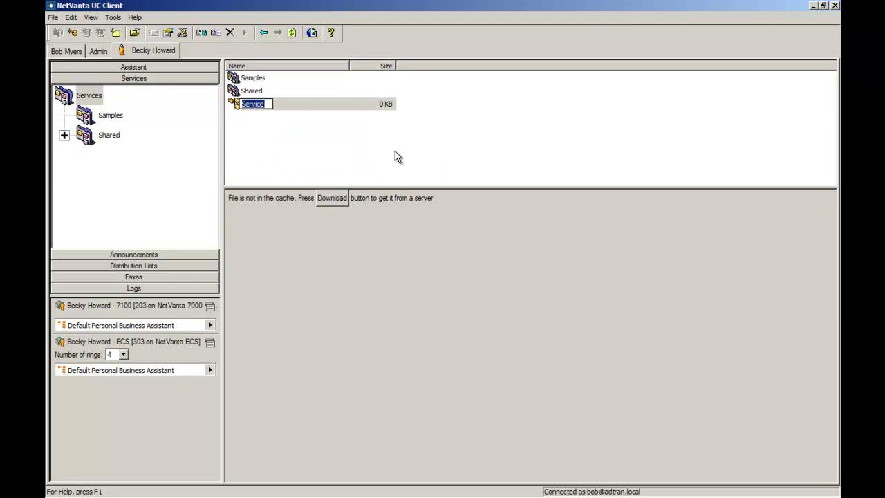
{"action": "type", "text": "My PBA"}
{"action": "key", "text": "Return"}
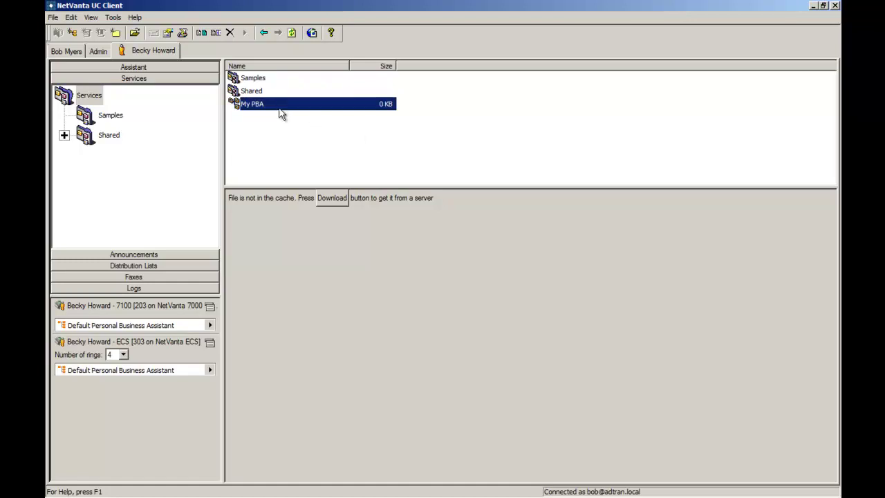
Open My PBA and add a Flow Control step matching the first contact's office number
{"action": "double_click", "coordinate": [274, 109]}
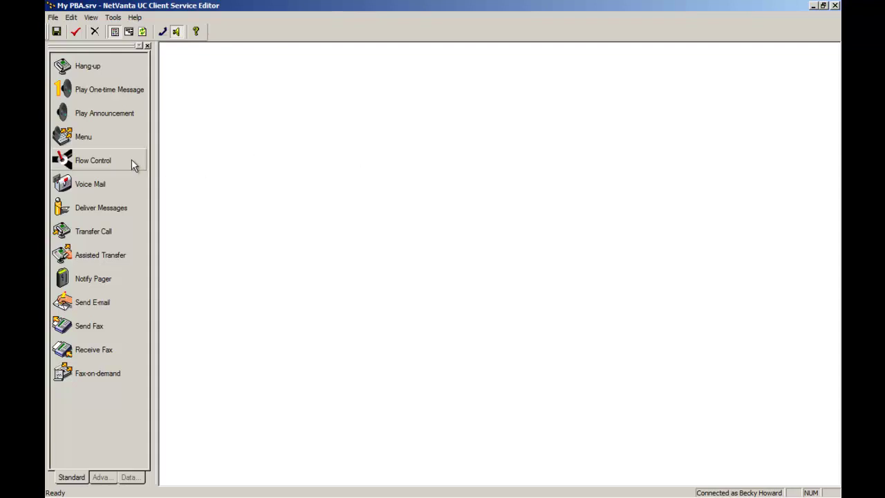
{"action": "left_click_drag", "start_coordinate": [131, 159], "coordinate": [233, 114]}
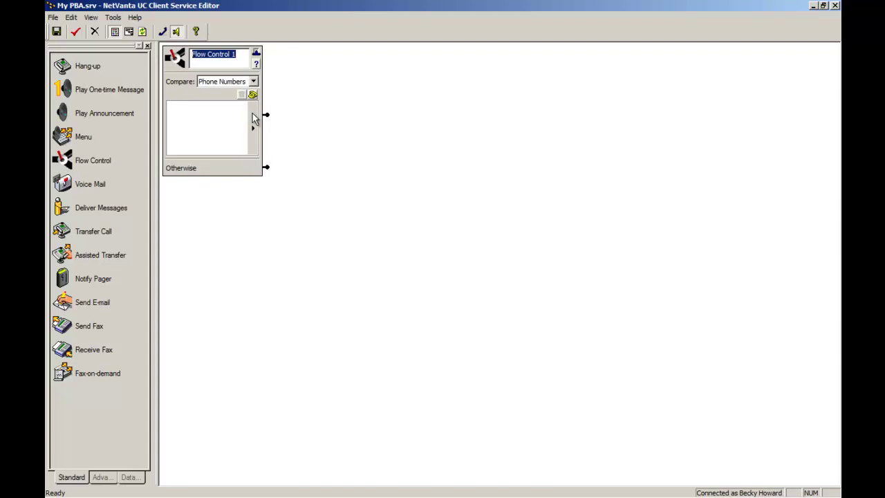
{"action": "left_click", "coordinate": [253, 126]}
{"action": "mouse_move", "coordinate": [290, 122]}
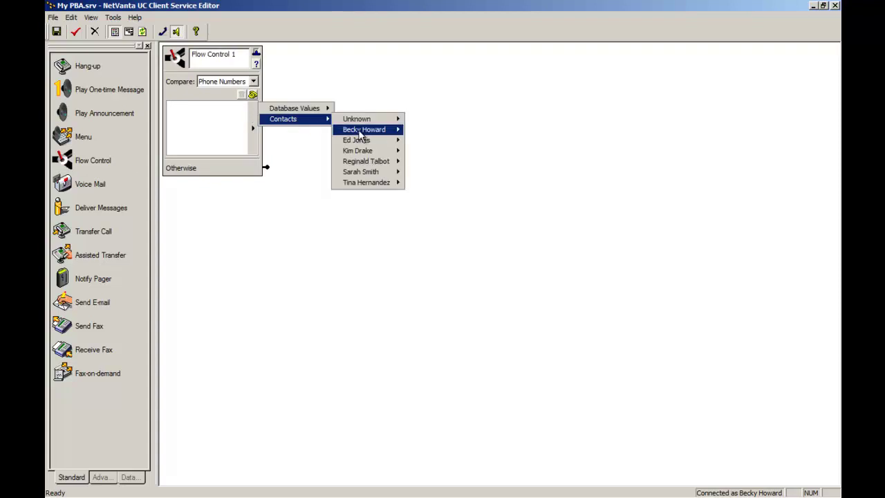
{"action": "mouse_move", "coordinate": [361, 131]}
{"action": "left_click", "coordinate": [422, 130]}
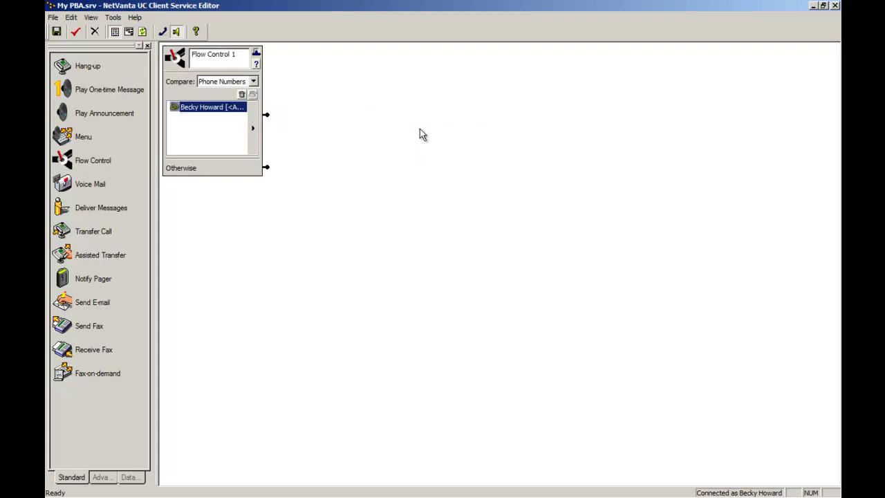
Match a second contact at any number and route matches to an Assisted Transfer step
{"action": "left_click", "coordinate": [253, 128]}
{"action": "mouse_move", "coordinate": [290, 119]}
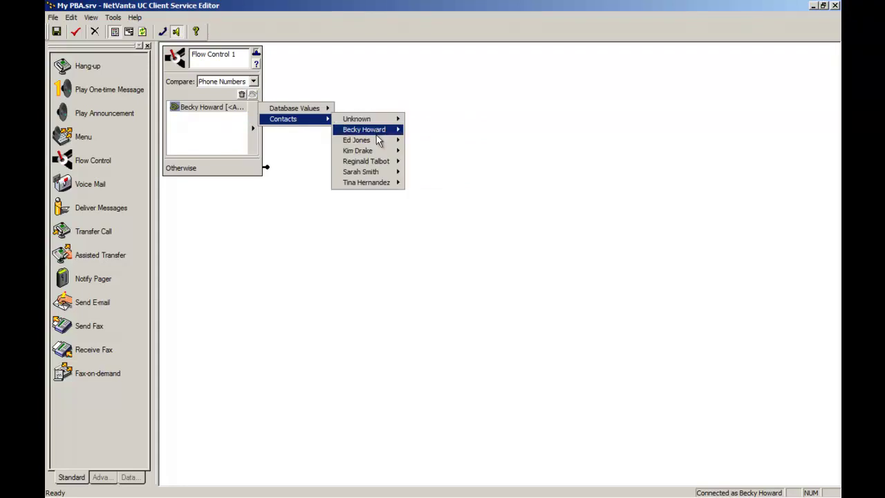
{"action": "mouse_move", "coordinate": [380, 150]}
{"action": "left_click", "coordinate": [412, 152]}
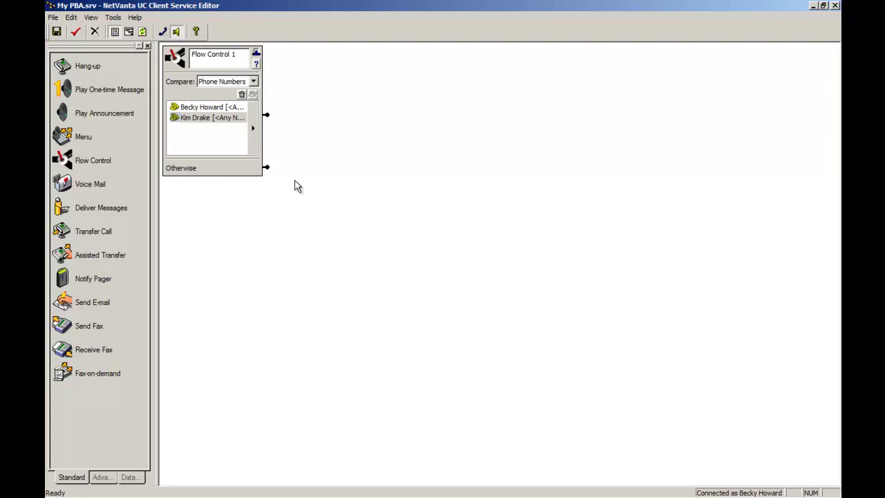
{"action": "left_click_drag", "start_coordinate": [127, 255], "coordinate": [270, 119]}
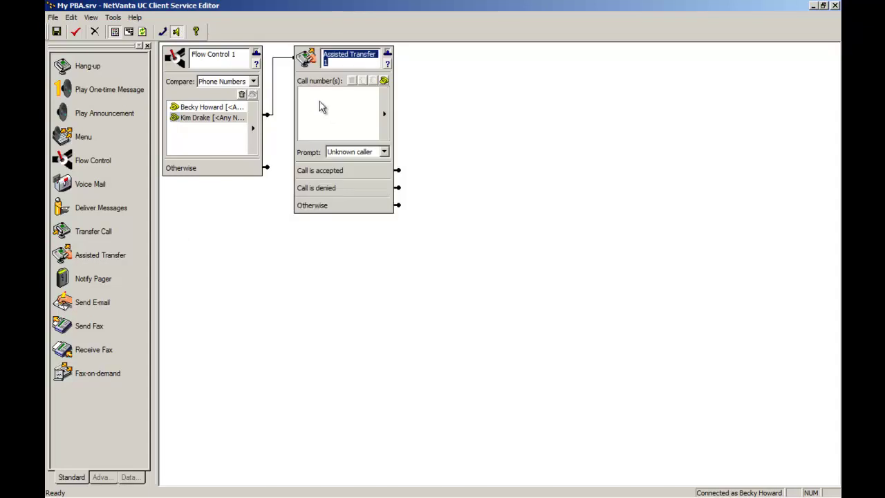
Add a call number to the assisted transfer, set Prompt to Never, and play an announcement when denied
{"action": "right_click", "coordinate": [319, 101]}
{"action": "left_click", "coordinate": [339, 117]}
{"action": "type", "text": "33344445555"}
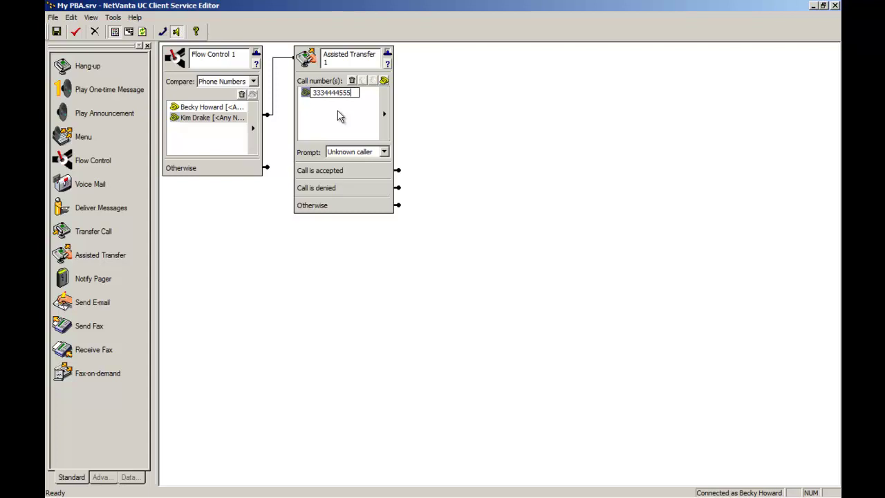
{"action": "key", "text": "Return"}
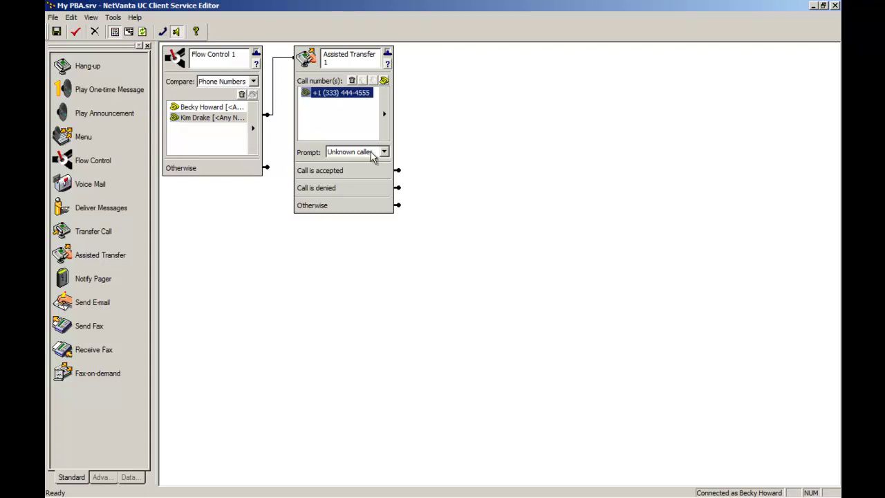
{"action": "left_click", "coordinate": [371, 153]}
{"action": "left_click", "coordinate": [366, 162]}
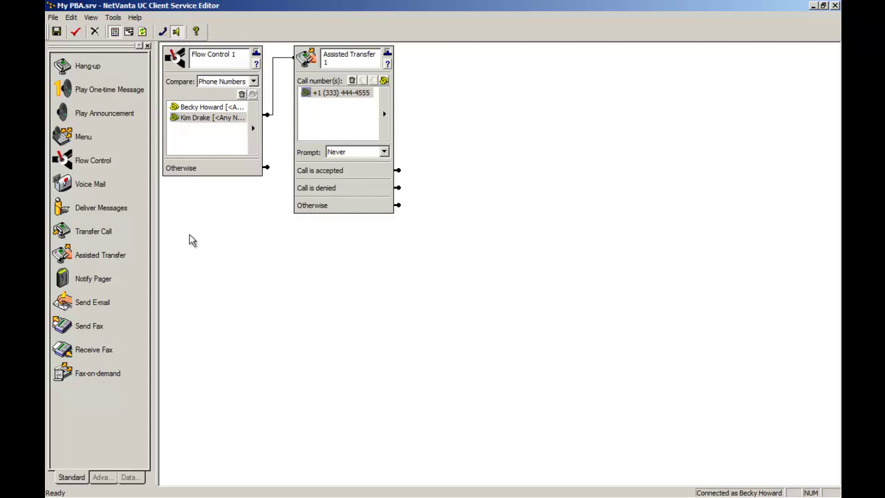
{"action": "left_click_drag", "start_coordinate": [98, 108], "coordinate": [443, 118]}
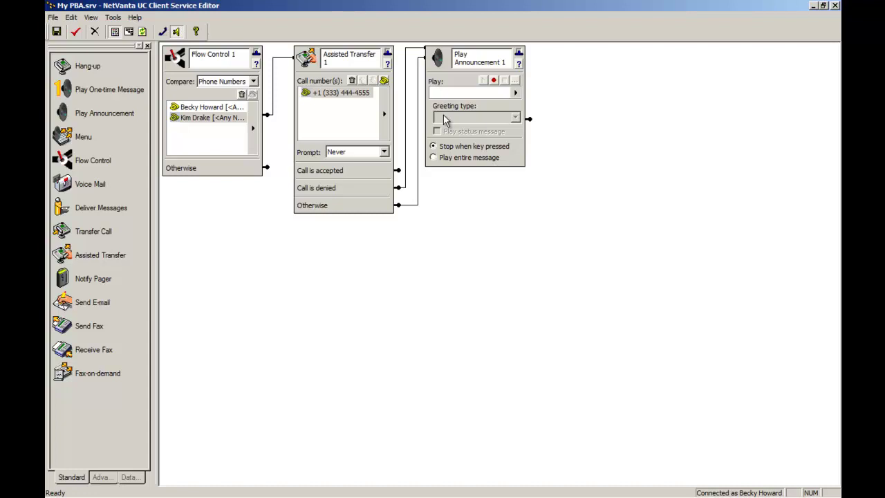
Add a Voice Mail step after the announcement and send unmatched callers to a new Menu
{"action": "left_click_drag", "start_coordinate": [122, 187], "coordinate": [531, 120]}
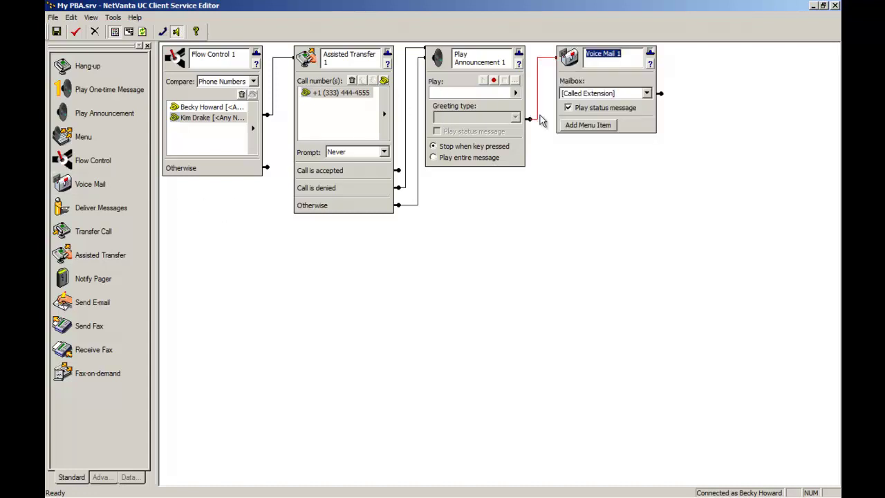
{"action": "left_click", "coordinate": [597, 75]}
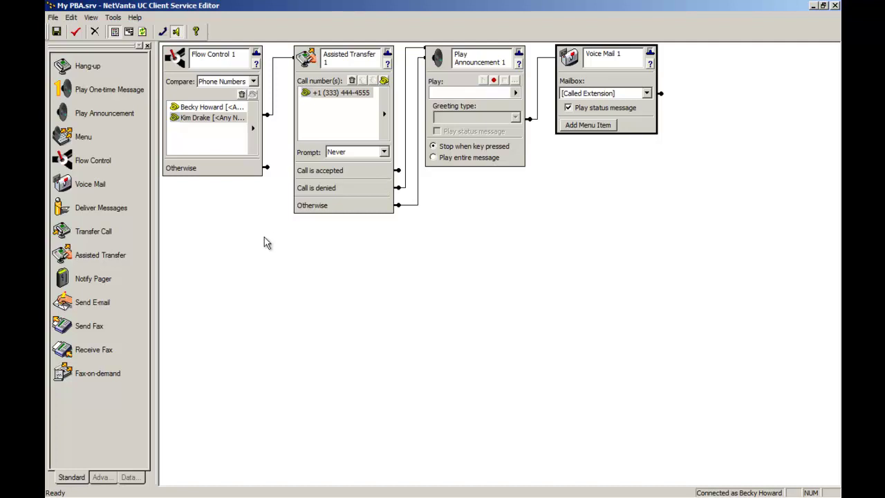
{"action": "left_click_drag", "start_coordinate": [97, 136], "coordinate": [266, 169]}
Give the menu three options: 1 to the assisted transfer, 2 to voicemail, 3 to the operator
{"action": "left_click", "coordinate": [309, 320]}
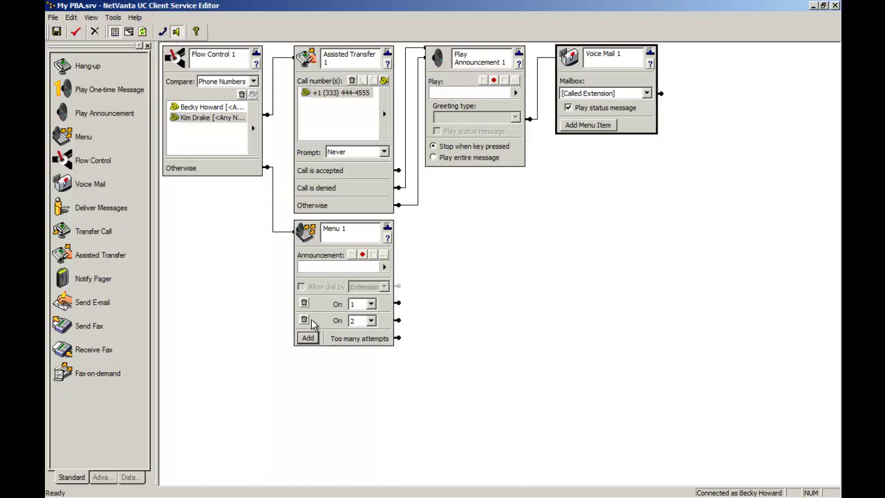
{"action": "left_click_drag", "start_coordinate": [399, 303], "coordinate": [357, 171]}
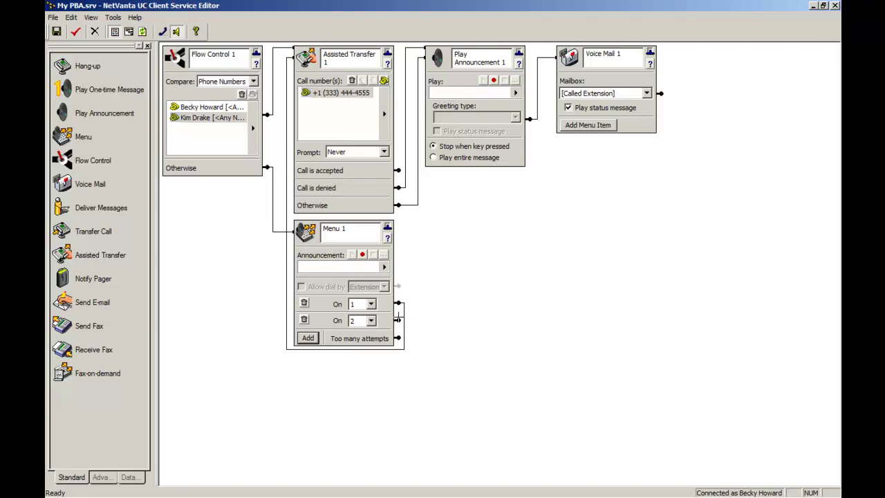
{"action": "left_click_drag", "start_coordinate": [398, 320], "coordinate": [575, 84]}
{"action": "left_click", "coordinate": [308, 337]}
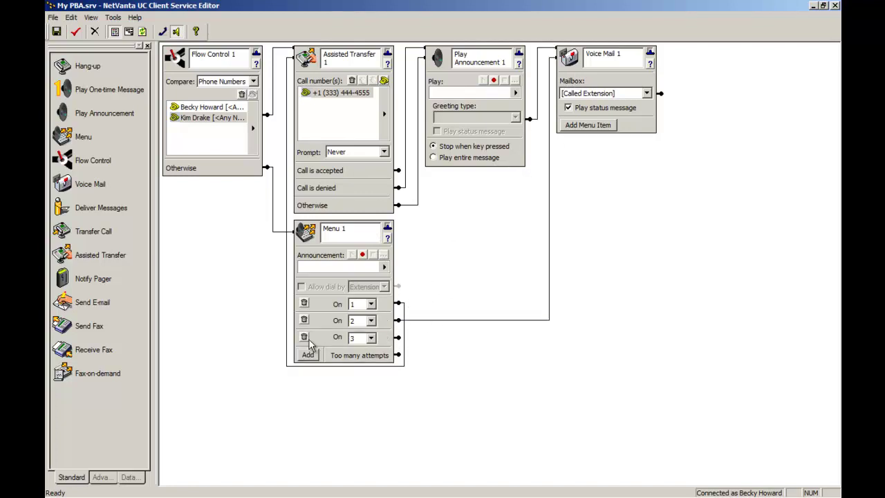
{"action": "left_click_drag", "start_coordinate": [117, 232], "coordinate": [398, 337]}
{"action": "left_click", "coordinate": [475, 291]}
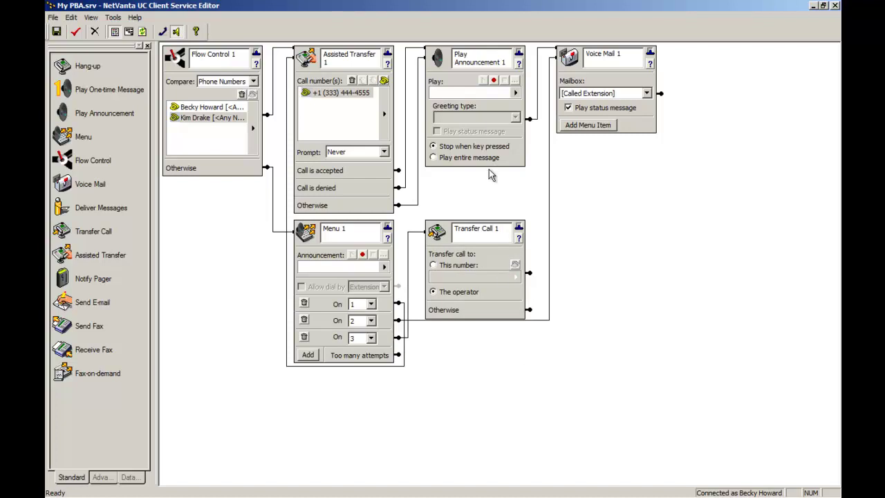
{"action": "left_click", "coordinate": [494, 81]}
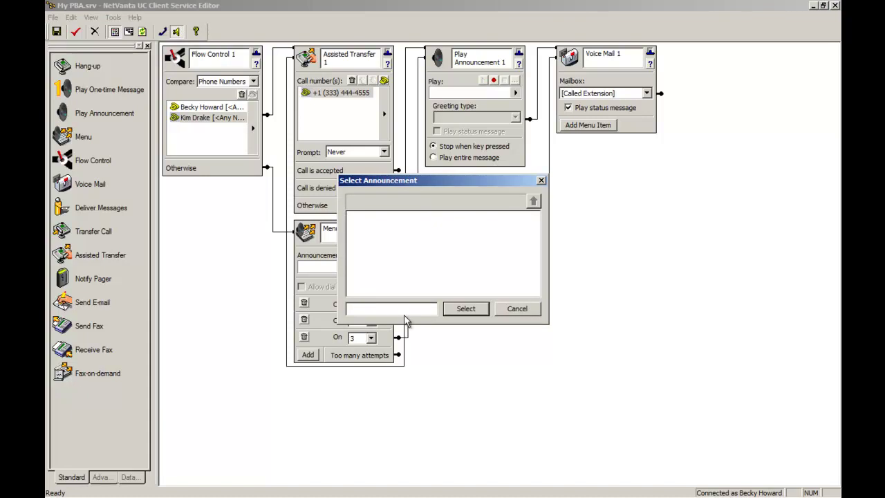
{"action": "type", "text": "sorry"}
{"action": "left_click", "coordinate": [466, 309]}
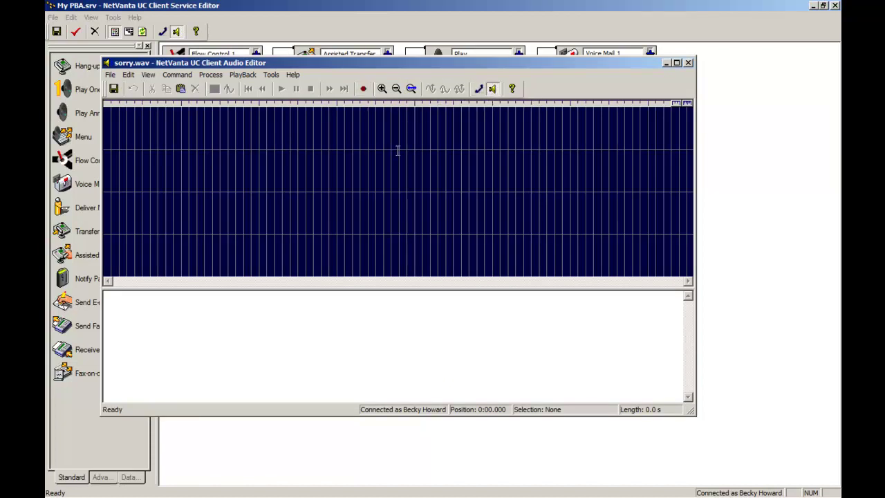
{"action": "left_click", "coordinate": [689, 63]}
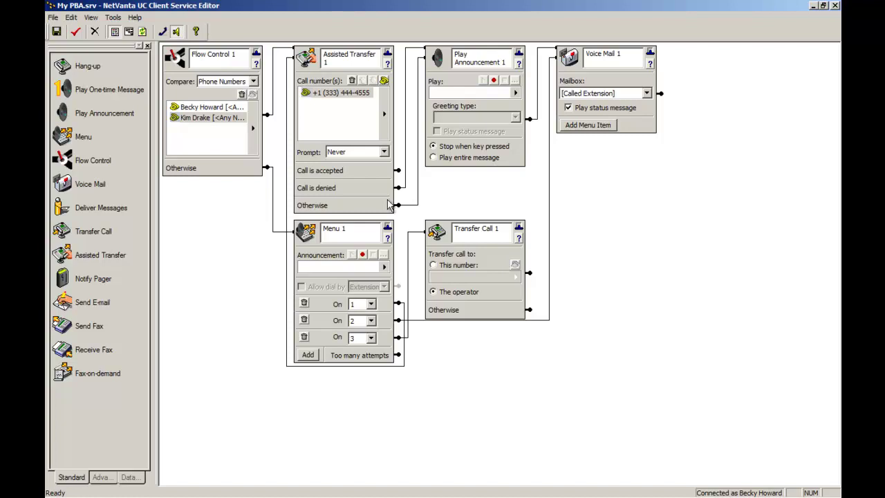
Close the Service Editor and assign the My PBA service to the 7100 phone
{"action": "double_click", "coordinate": [50, 6]}
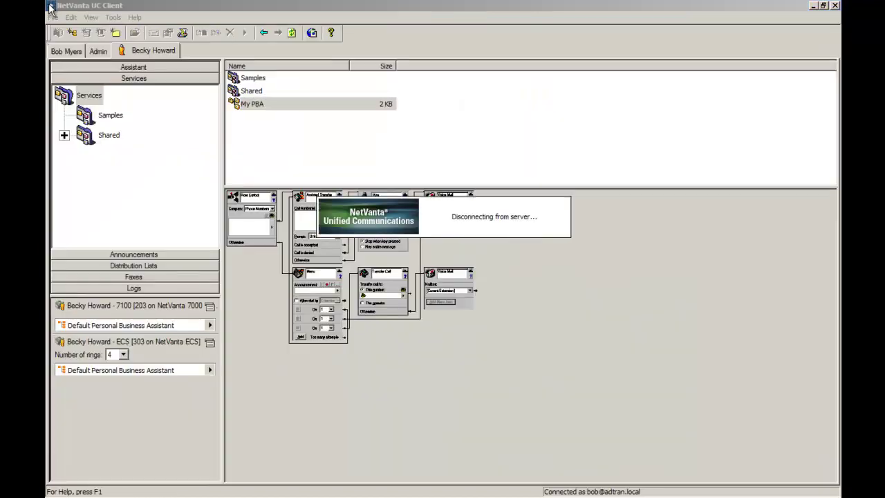
{"action": "left_click", "coordinate": [209, 326]}
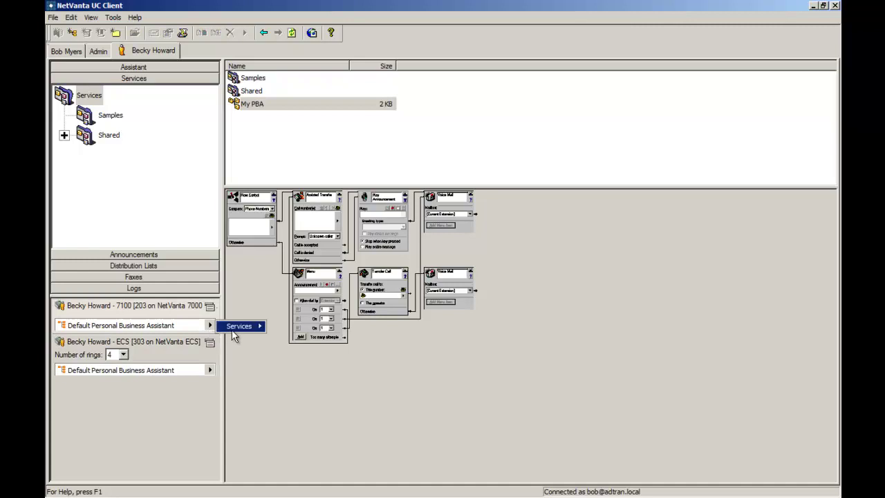
{"action": "mouse_move", "coordinate": [249, 326]}
{"action": "left_click", "coordinate": [287, 347]}
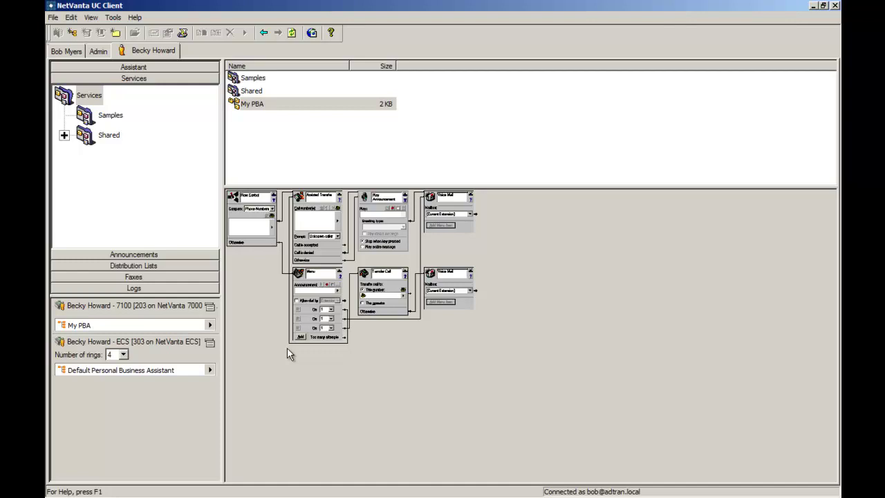
Browse the Shared services folder, then return to the slide show at Personal Call Control Benefits
{"action": "left_click", "coordinate": [116, 137]}
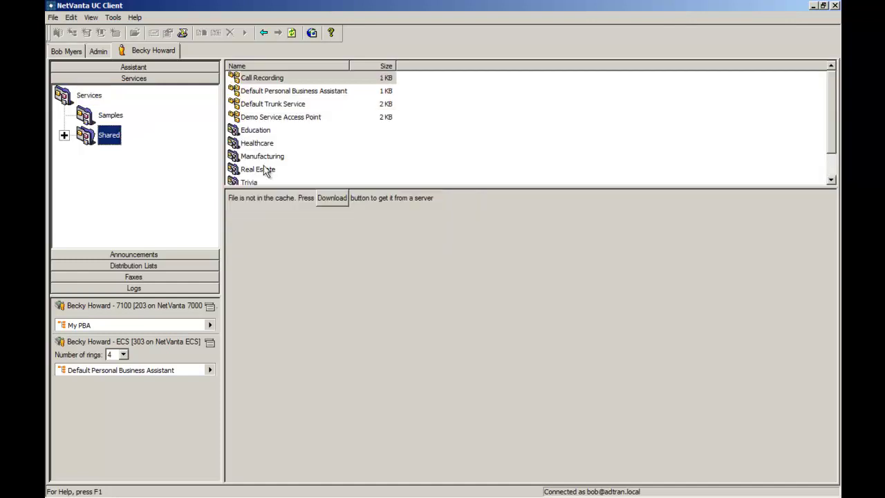
{"action": "left_click_drag", "start_coordinate": [311, 188], "coordinate": [318, 238]}
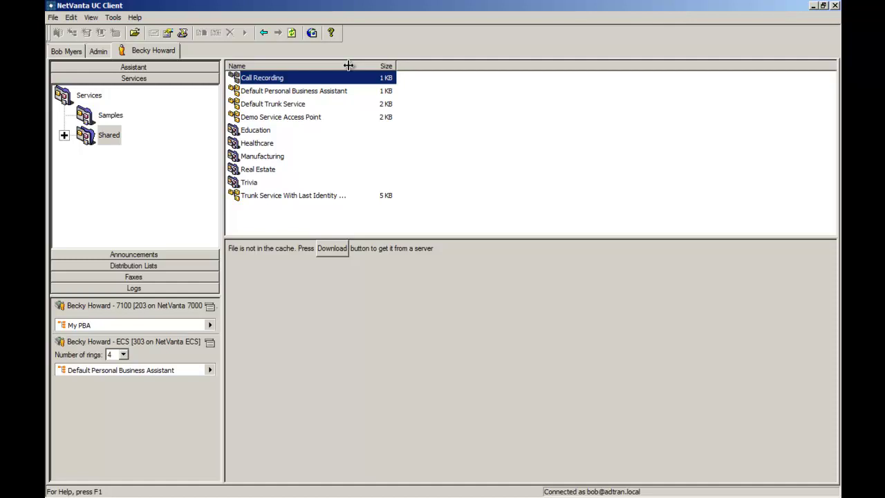
{"action": "key", "text": "alt+Tab"}
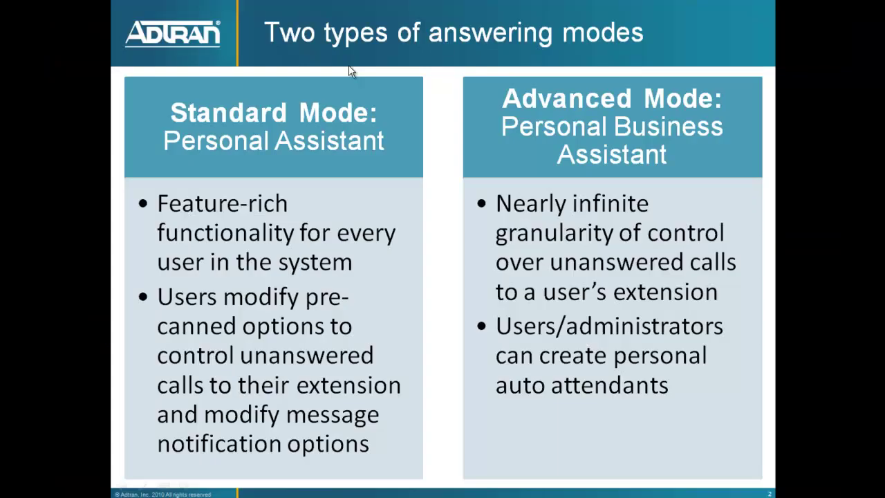
{"action": "left_click", "coordinate": [349, 71]}
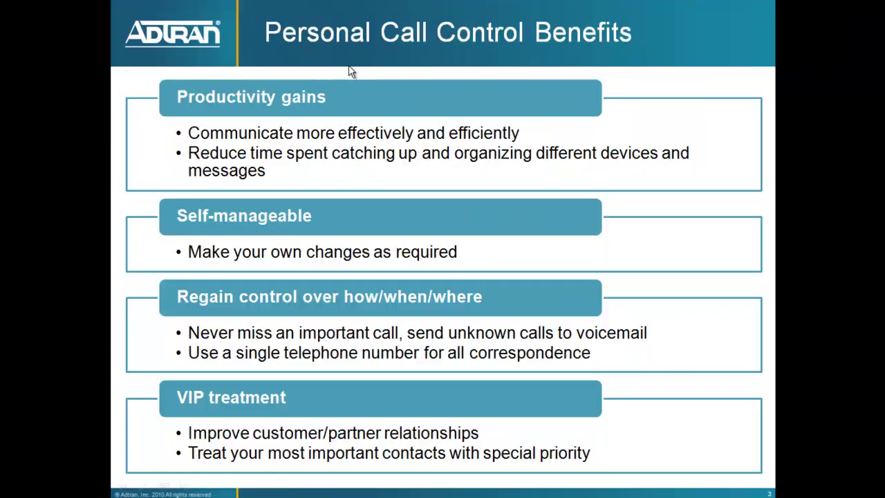